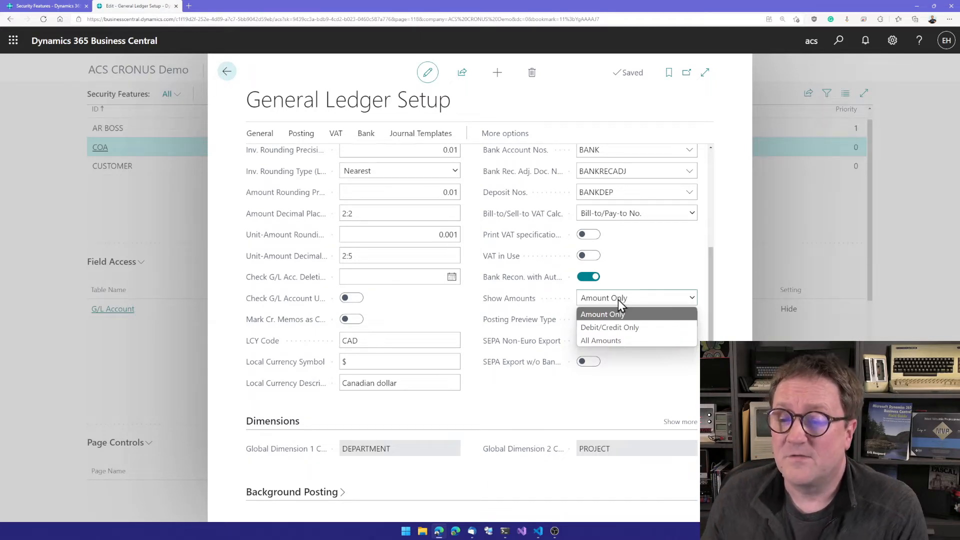
Dismiss the Show Amounts choices and close the General Ledger Setup.
{"action": "mouse_move", "coordinate": [531, 285]}
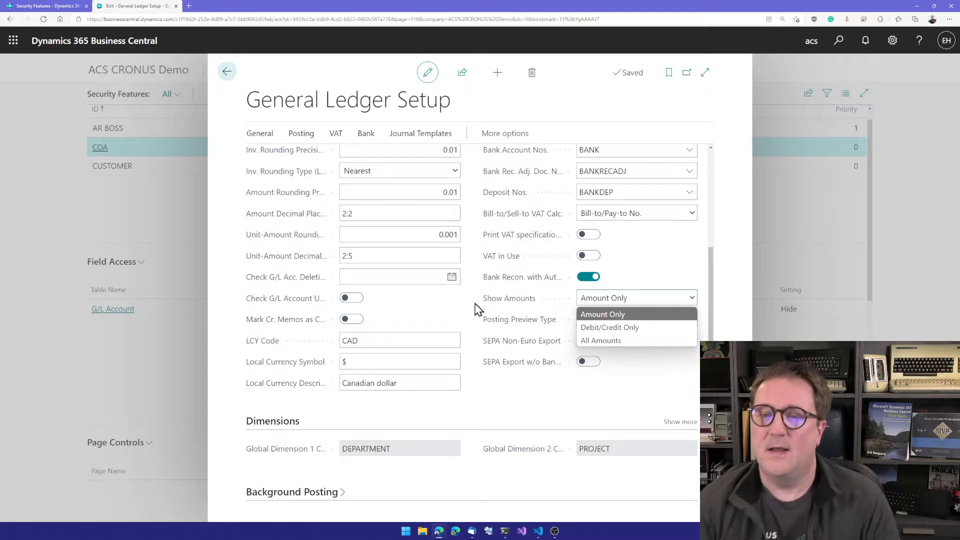
{"action": "left_click", "coordinate": [527, 328]}
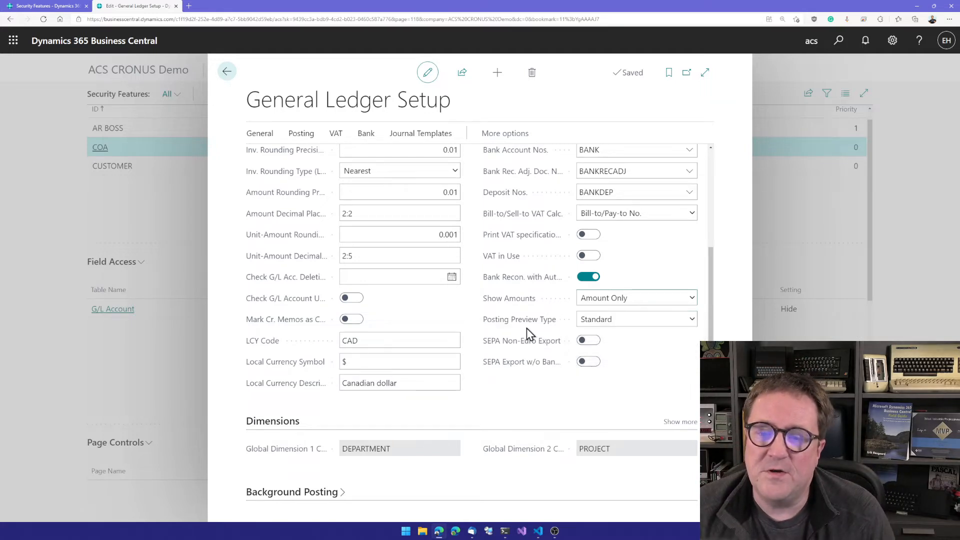
{"action": "key", "text": "Escape"}
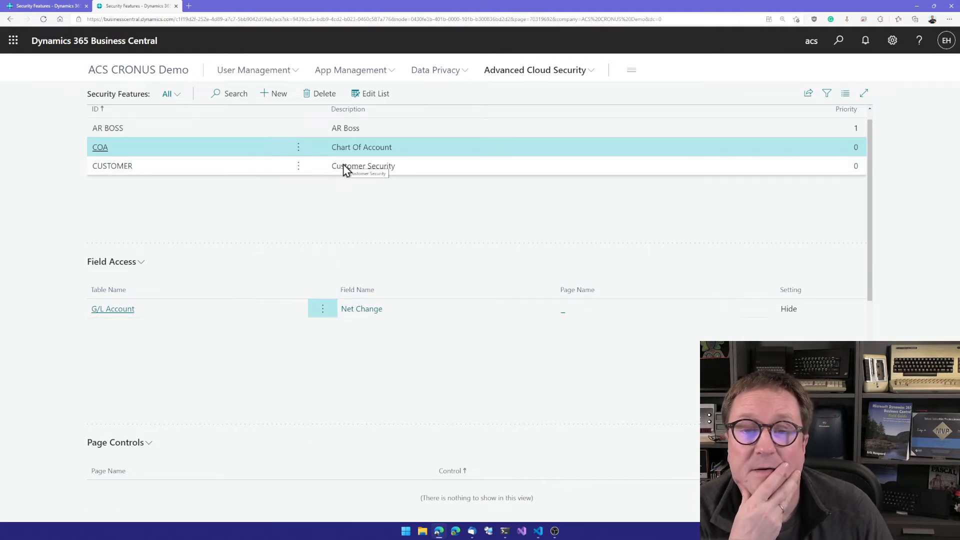
Open the list of problem fields from the Advanced Cloud Security setup.
{"action": "left_click", "coordinate": [524, 74]}
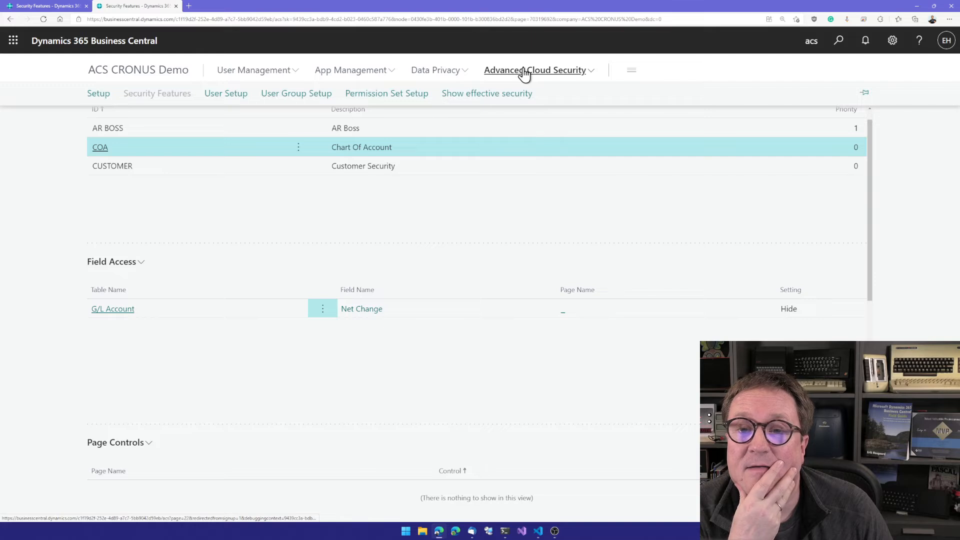
{"action": "left_click", "coordinate": [97, 100]}
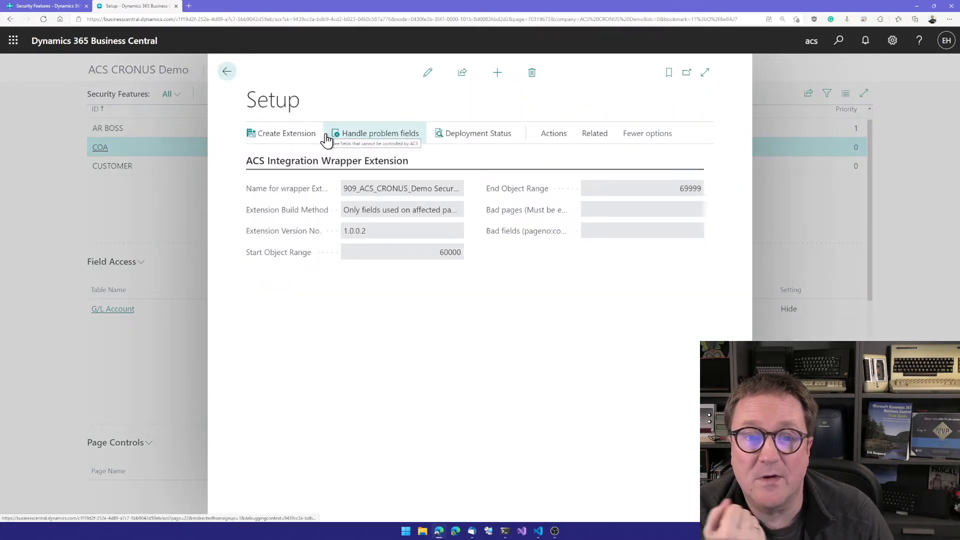
{"action": "left_click", "coordinate": [379, 134]}
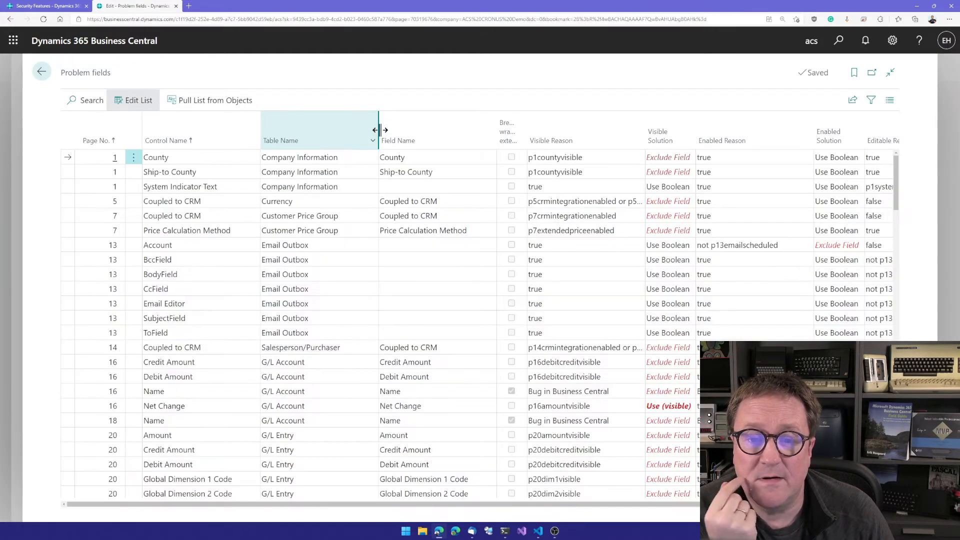
Choose Use (visible) as the Visible Solution for the Net Change control on page 16 and close the problem fields list.
{"action": "scroll", "coordinate": [380, 310], "scroll_direction": "down", "scroll_amount": 6}
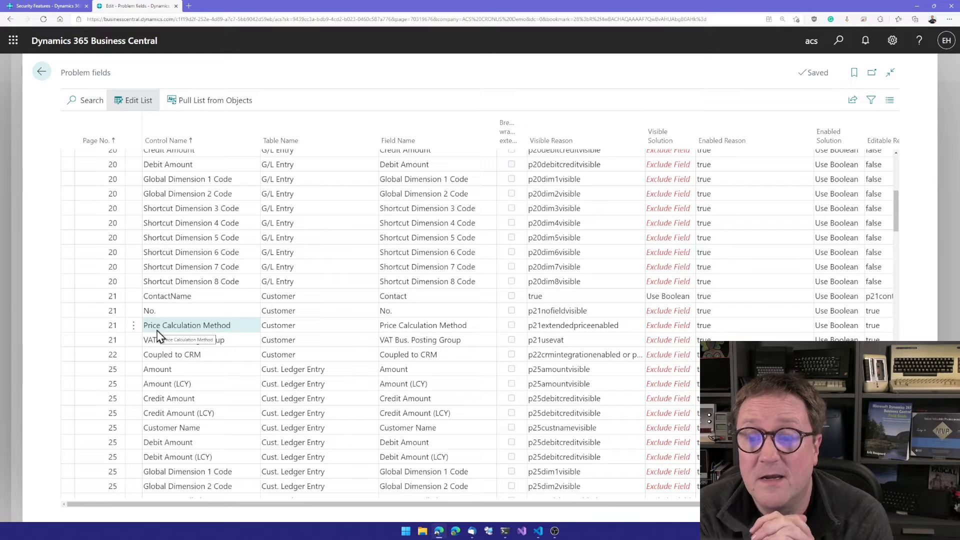
{"action": "scroll", "coordinate": [158, 336], "scroll_direction": "up", "scroll_amount": 4}
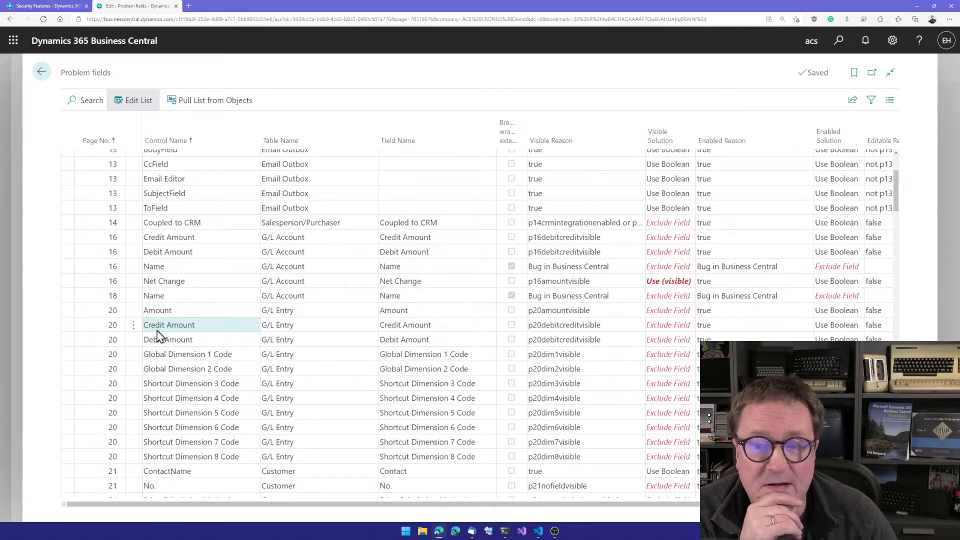
{"action": "scroll", "coordinate": [158, 336], "scroll_direction": "down", "scroll_amount": 1}
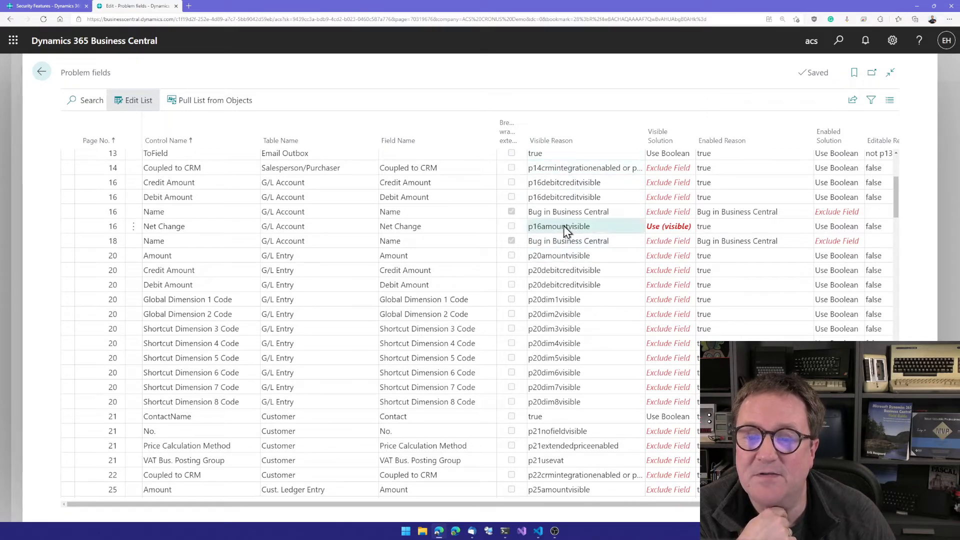
{"action": "scroll", "coordinate": [565, 239], "scroll_direction": "up", "scroll_amount": 2}
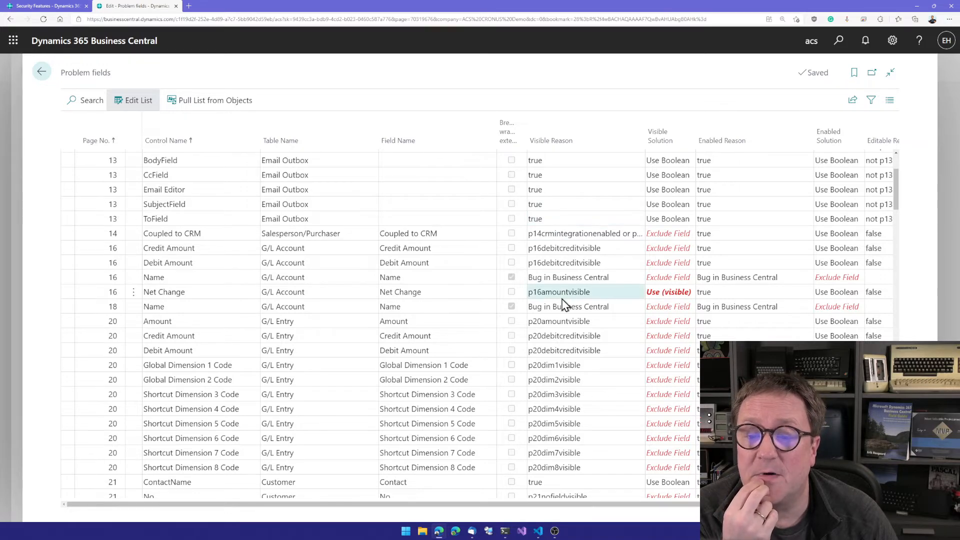
{"action": "scroll", "coordinate": [563, 304], "scroll_direction": "down", "scroll_amount": 2}
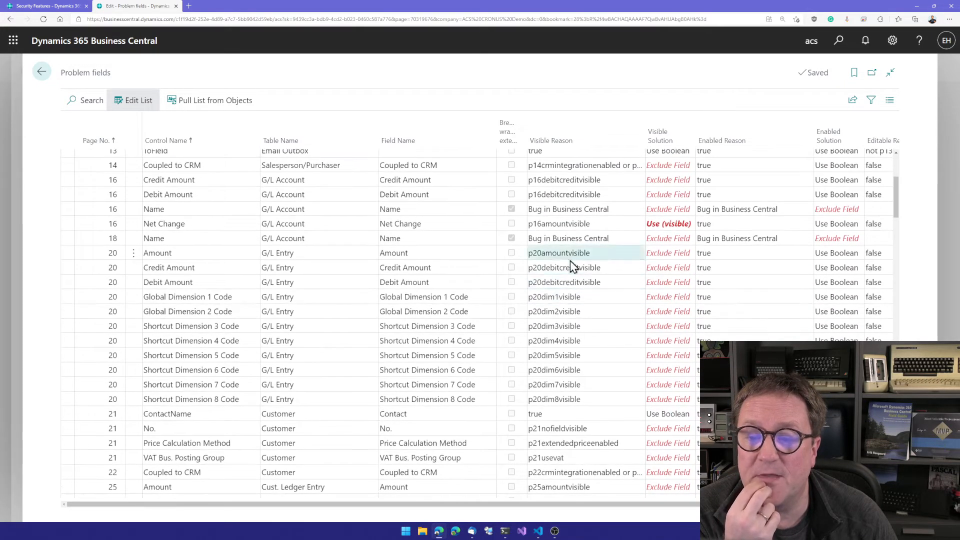
{"action": "scroll", "coordinate": [570, 259], "scroll_direction": "up", "scroll_amount": 1}
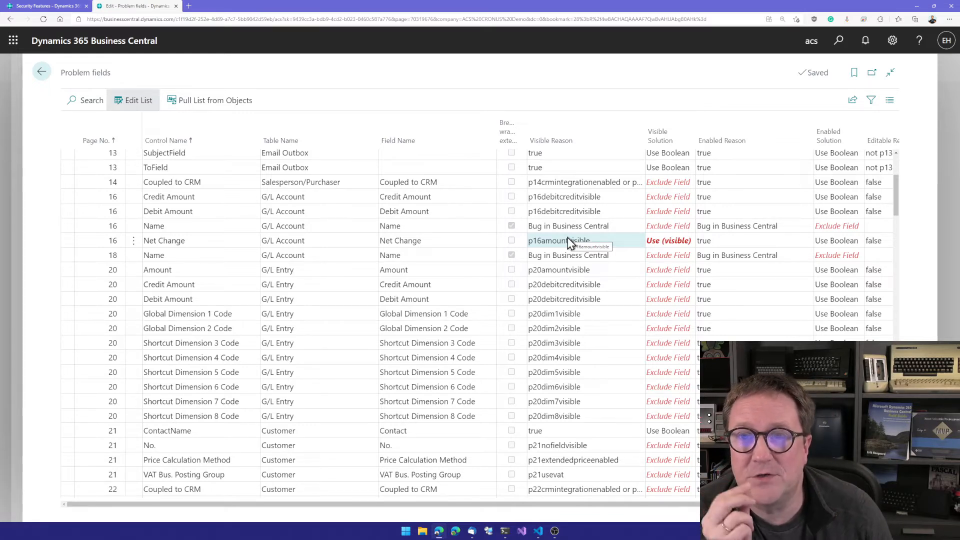
{"action": "left_click", "coordinate": [658, 241]}
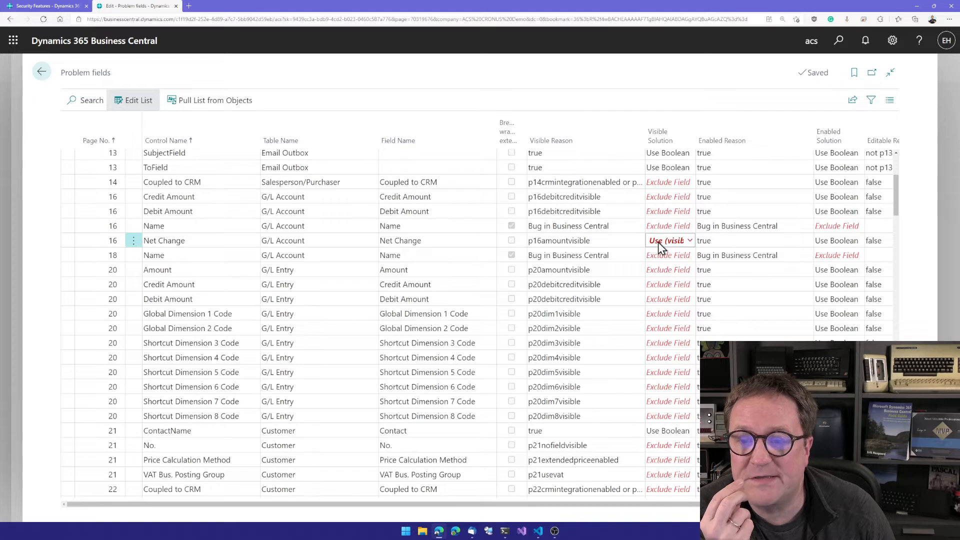
{"action": "left_click", "coordinate": [693, 241]}
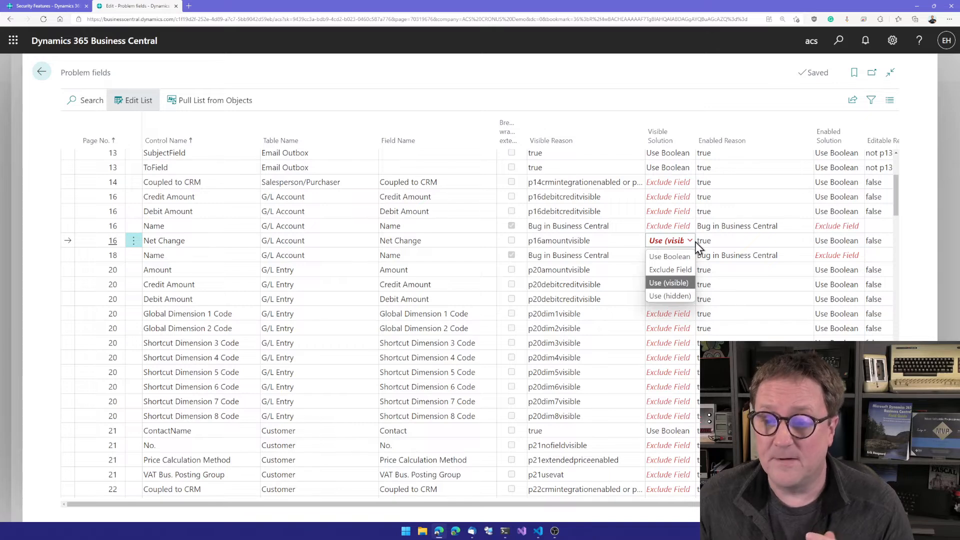
{"action": "left_click", "coordinate": [673, 283]}
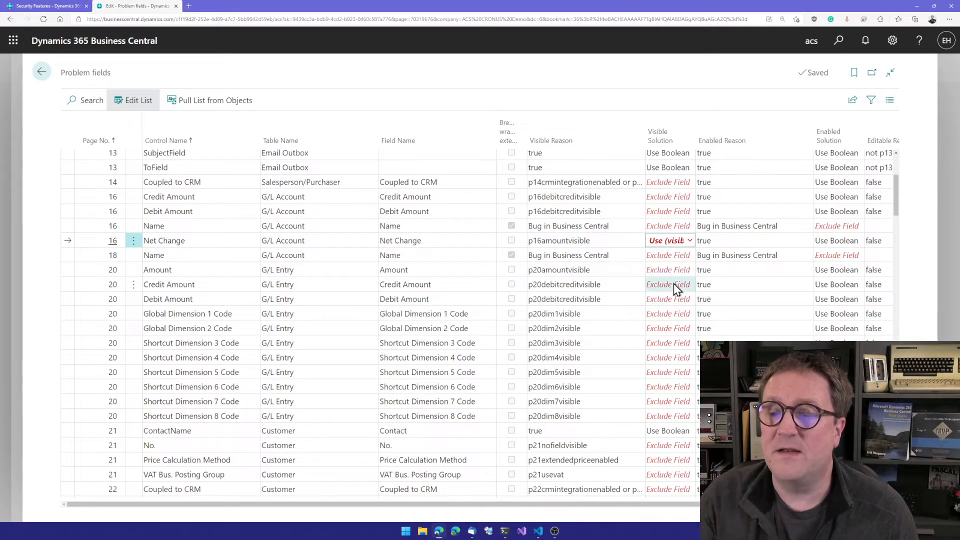
{"action": "key", "text": "Escape"}
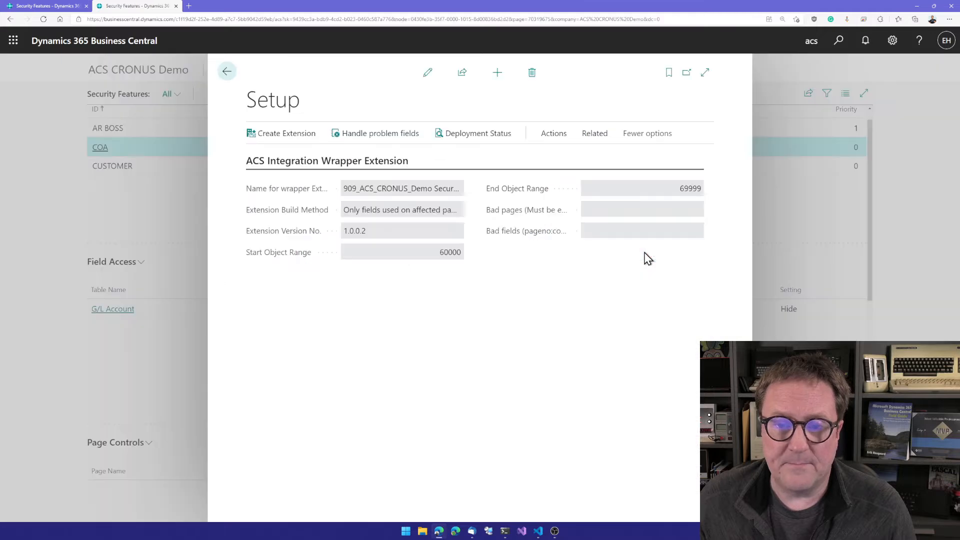
{"action": "key", "text": "alt+q"}
{"action": "type", "text": "chart of"}
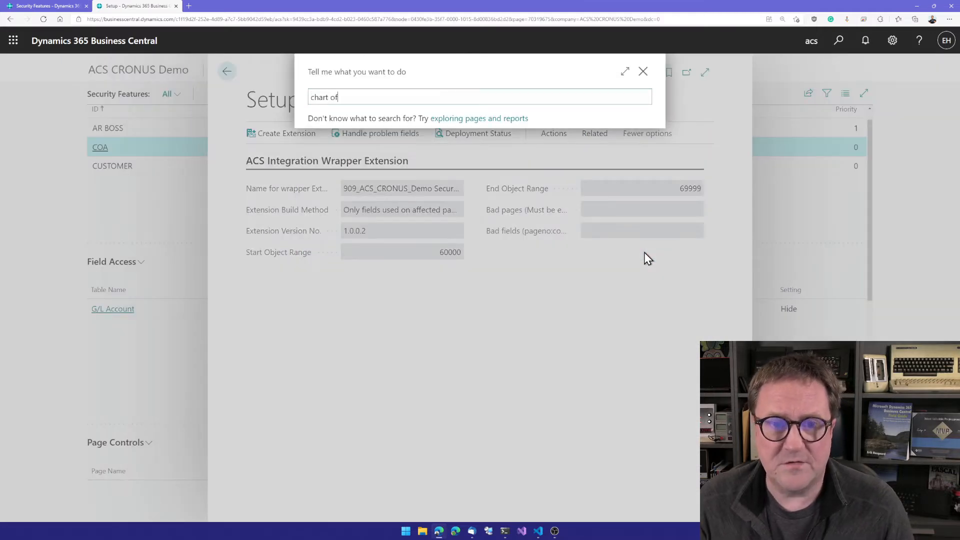
{"action": "type", "text": " account"}
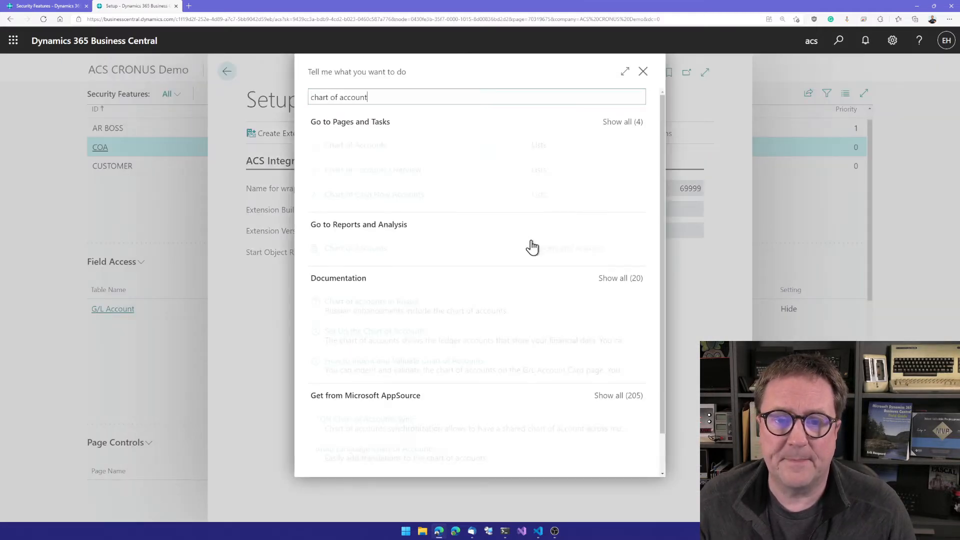
{"action": "left_click", "coordinate": [459, 185]}
{"action": "key", "text": "Escape"}
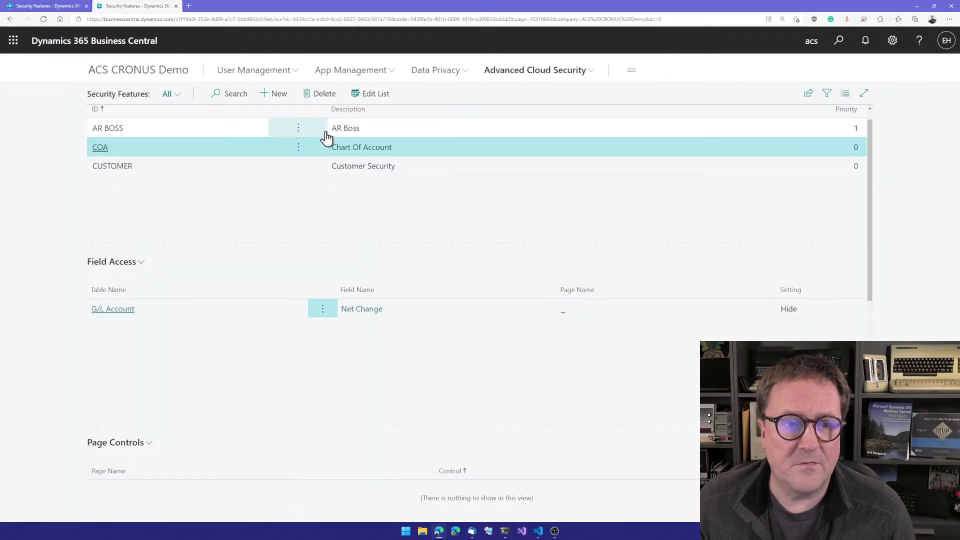
Add the COA security feature to the Full User account in the Advanced Cloud Security user setup.
{"action": "left_click", "coordinate": [514, 73]}
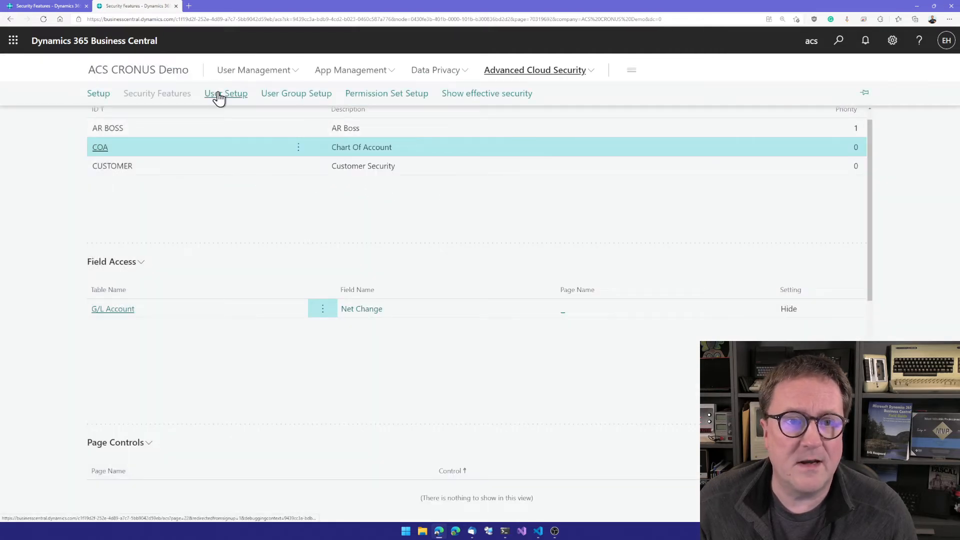
{"action": "left_click", "coordinate": [217, 94]}
{"action": "left_click", "coordinate": [186, 167]}
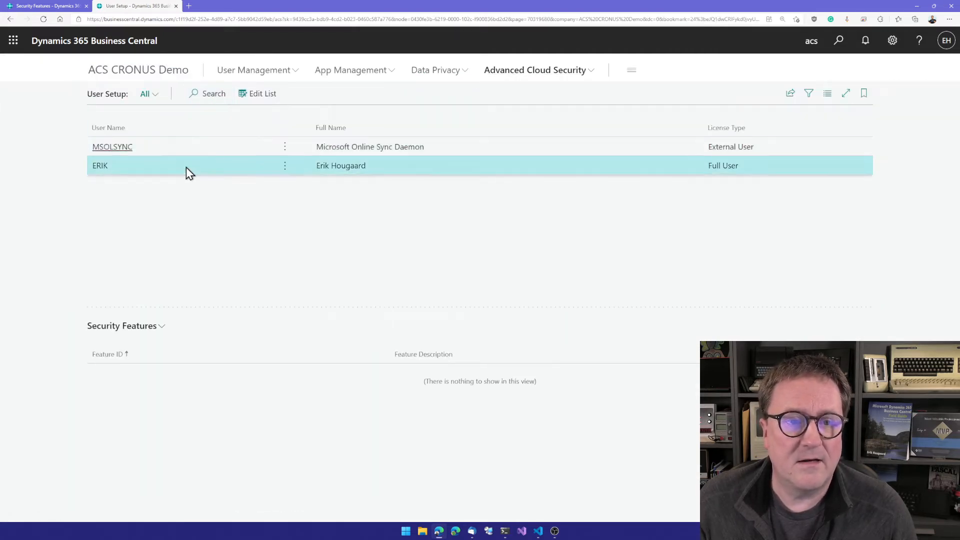
{"action": "left_click", "coordinate": [261, 96]}
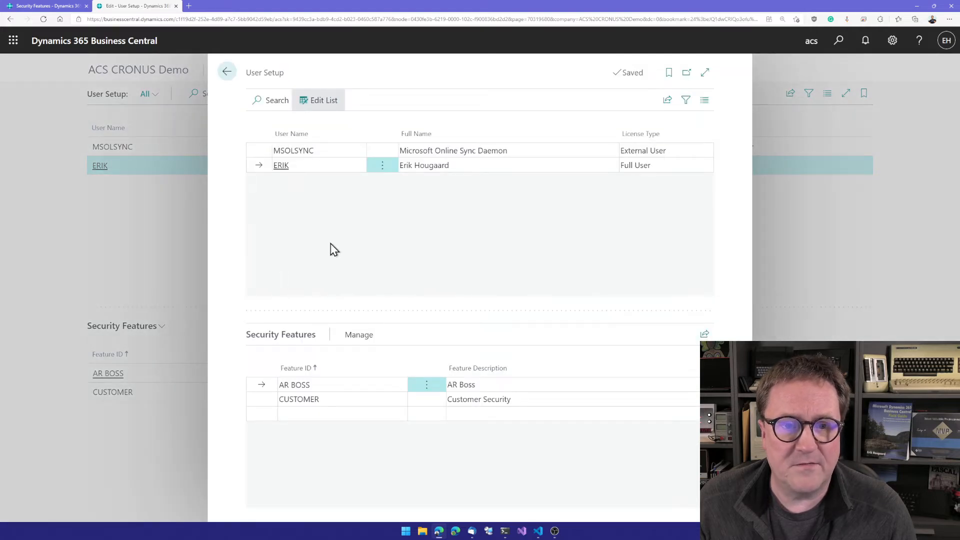
{"action": "left_click", "coordinate": [314, 415]}
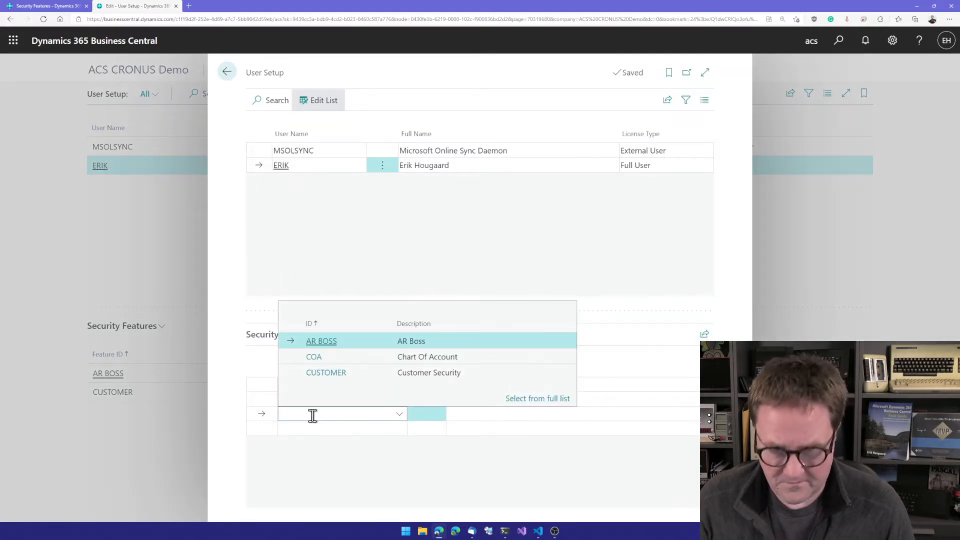
{"action": "left_click", "coordinate": [317, 358]}
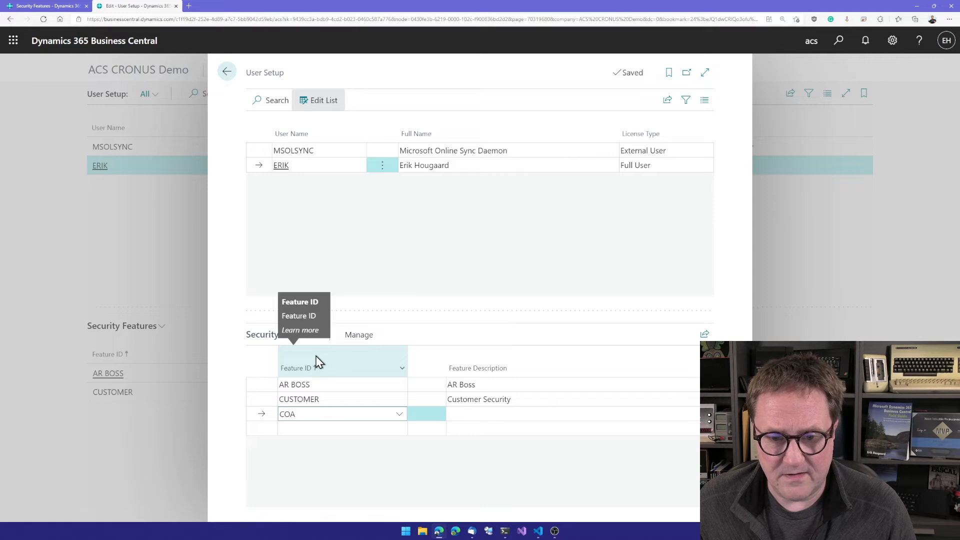
{"action": "key", "text": "Up"}
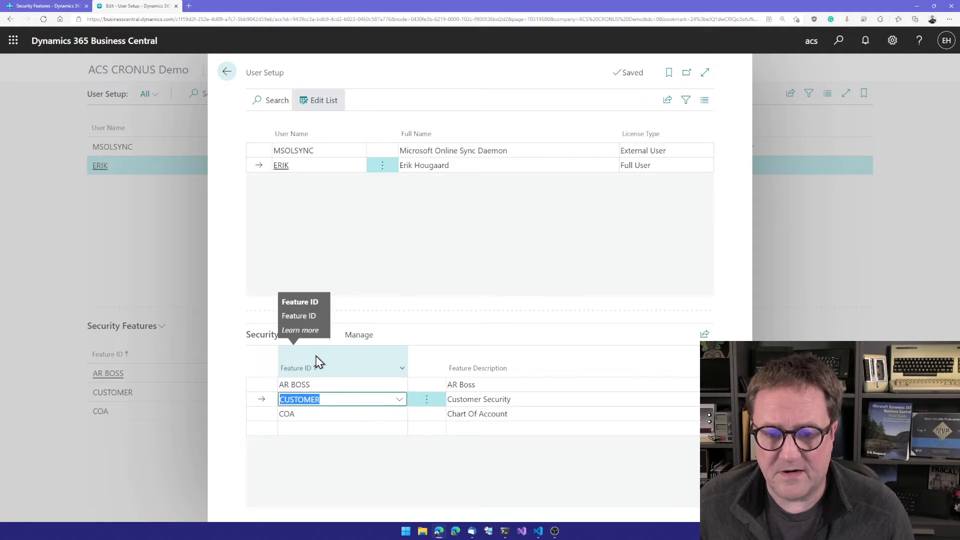
{"action": "left_click", "coordinate": [236, 67]}
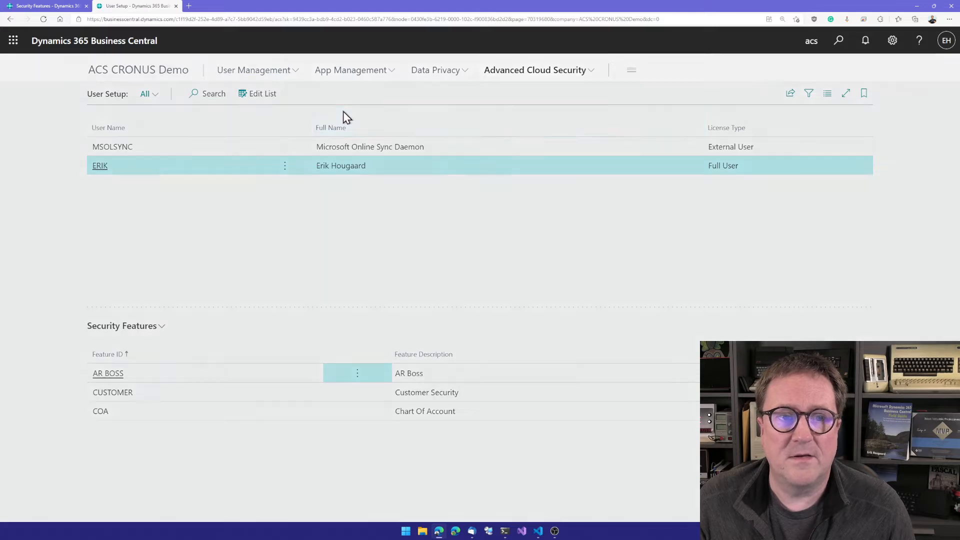
Find and open the Chart of Accounts, check its Net Change column, and return to the user setup.
{"action": "key", "text": "alt+q"}
{"action": "type", "text": "chart of accu"}
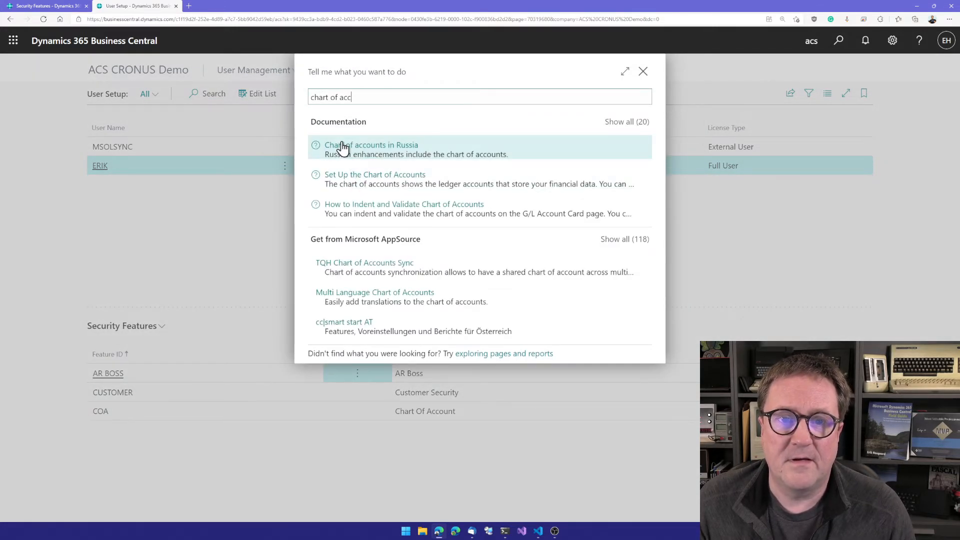
{"action": "key", "text": "BackSpace"}
{"action": "type", "text": "ount"}
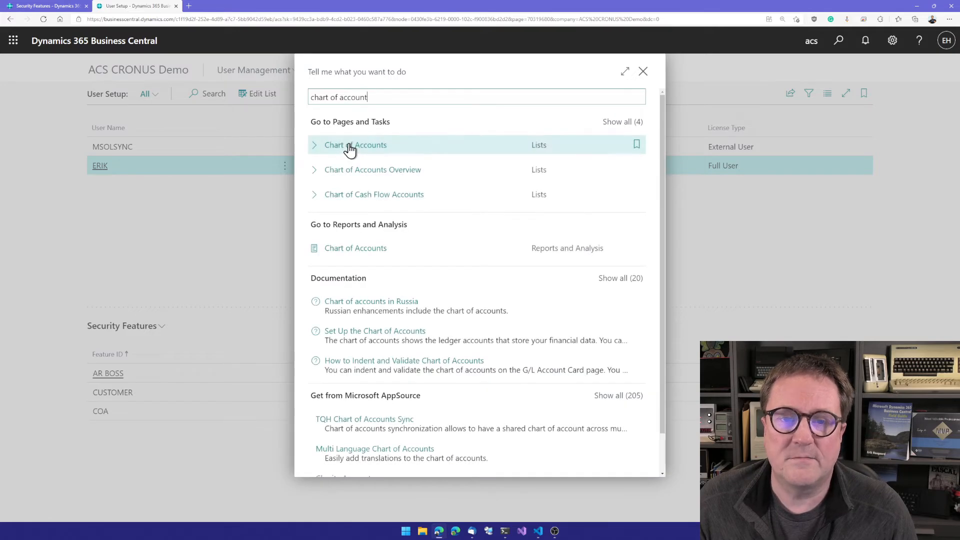
{"action": "left_click", "coordinate": [350, 148]}
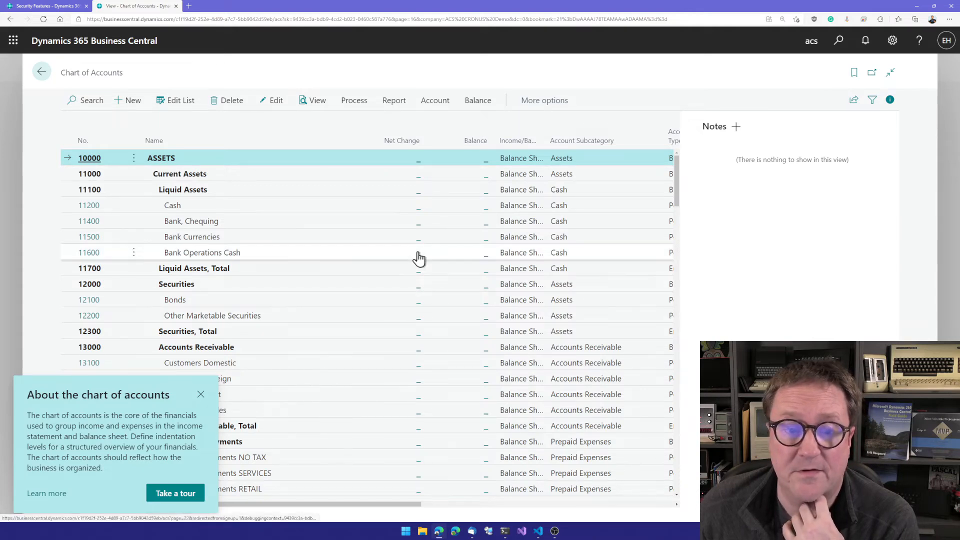
{"action": "key", "text": "Escape"}
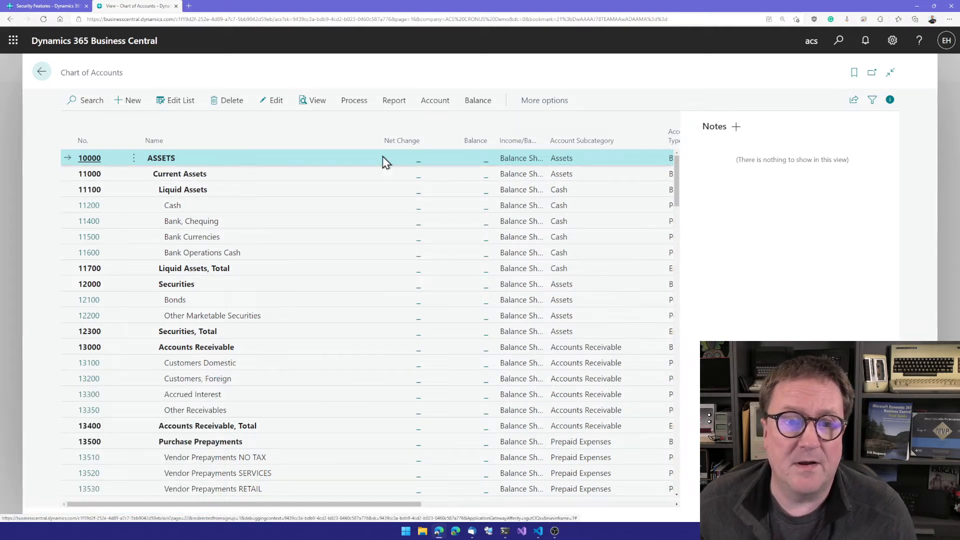
{"action": "left_click", "coordinate": [40, 70]}
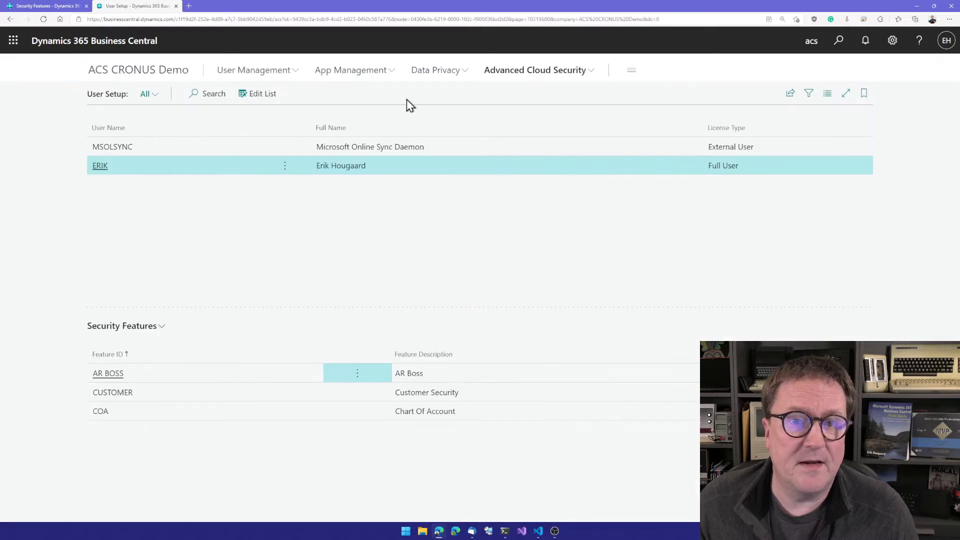
Create the ACS integration wrapper extension from Setup, keeping its downloaded app file, and check the extension's deployment status.
{"action": "left_click", "coordinate": [512, 69]}
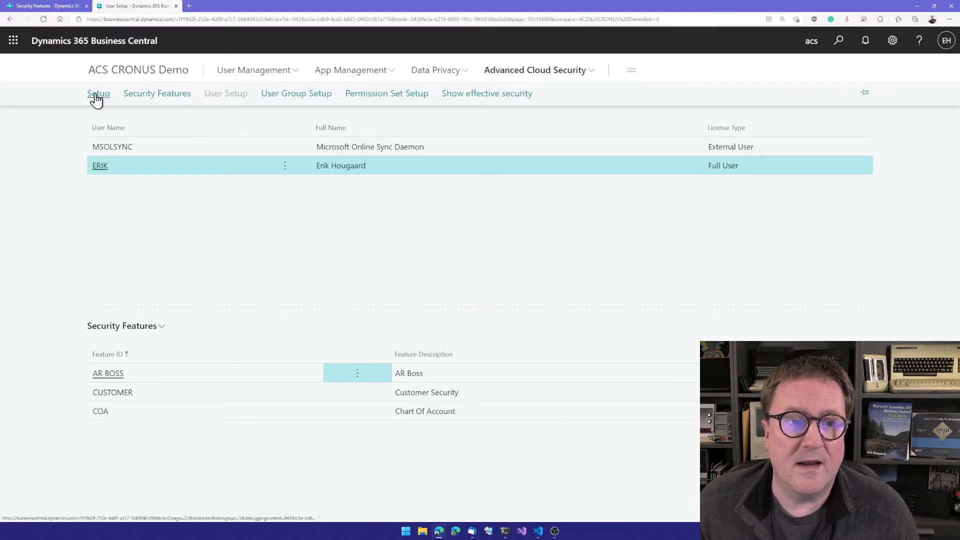
{"action": "left_click", "coordinate": [96, 93]}
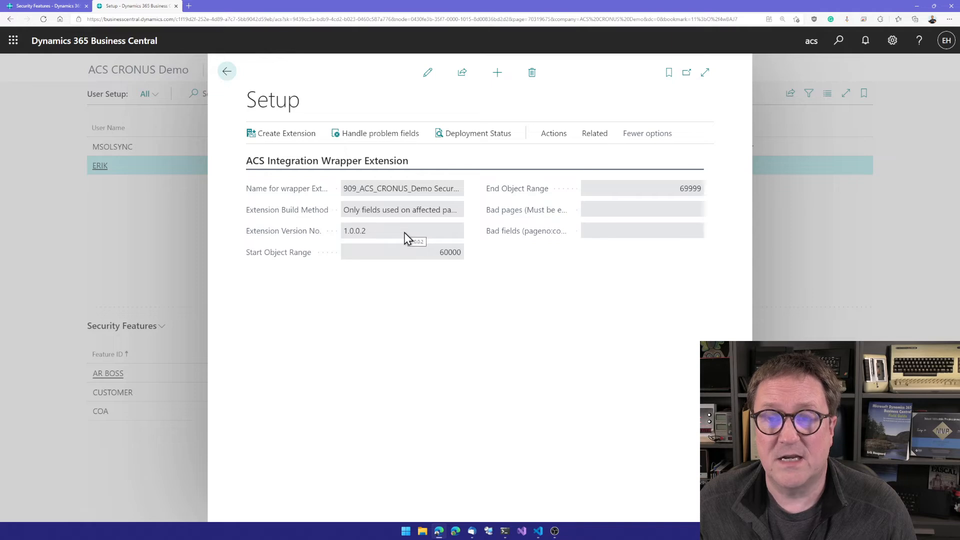
{"action": "left_click", "coordinate": [268, 144]}
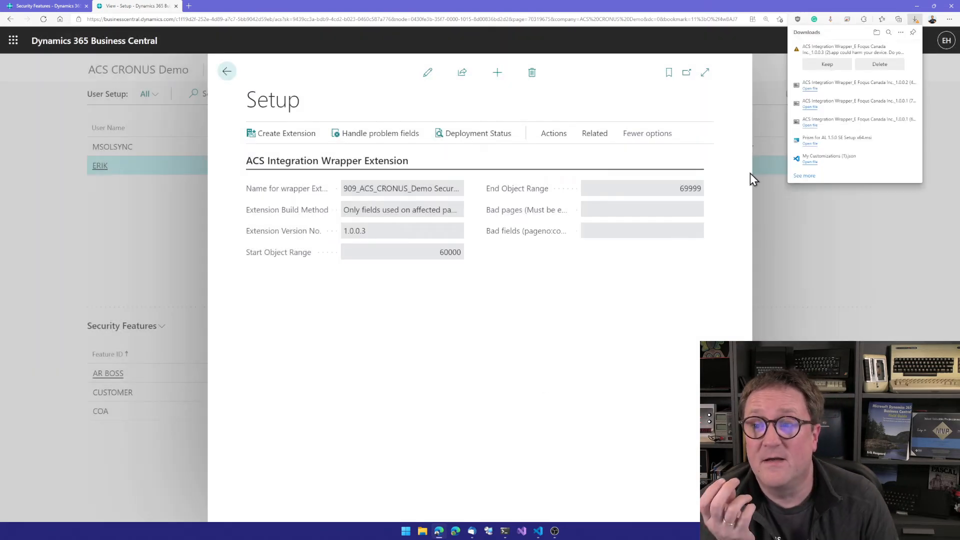
{"action": "left_click", "coordinate": [826, 64]}
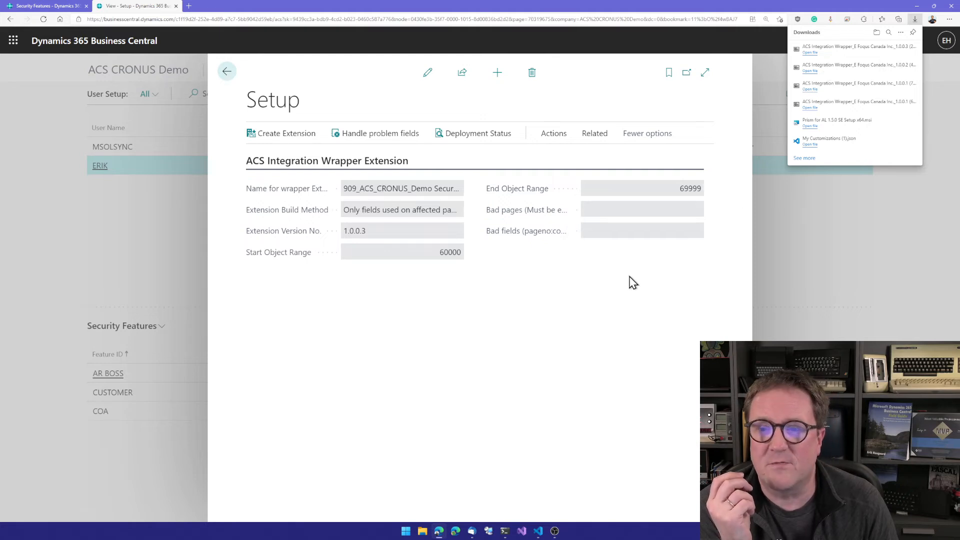
{"action": "left_click", "coordinate": [612, 285]}
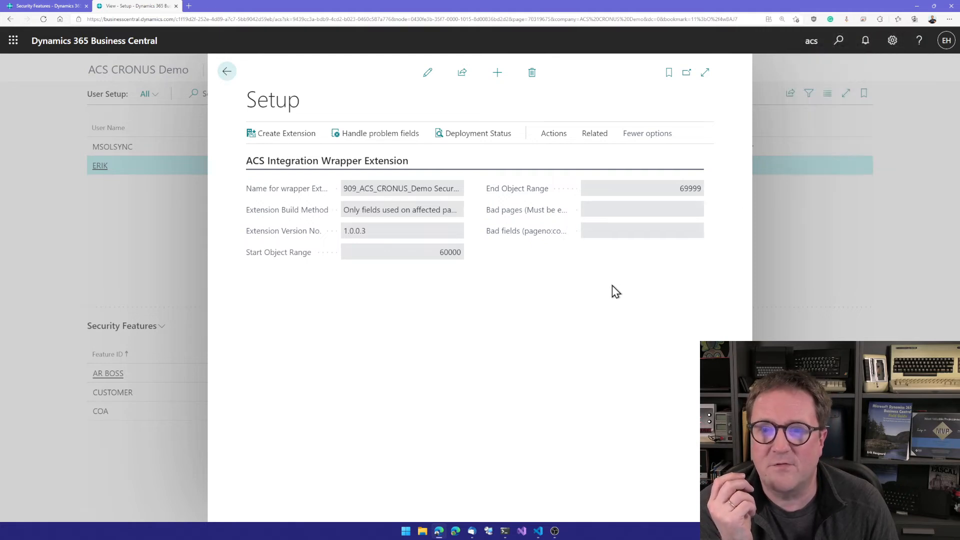
{"action": "left_click", "coordinate": [481, 139]}
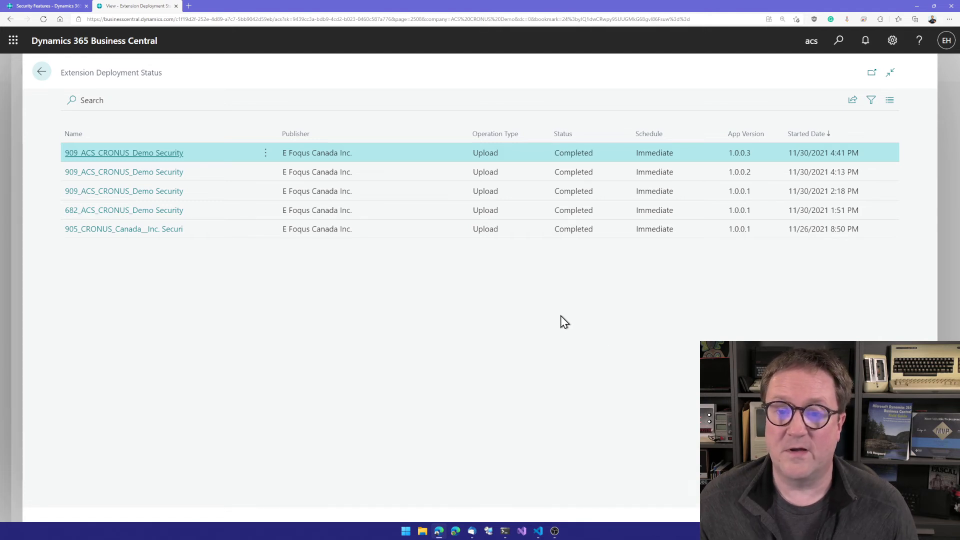
{"action": "key", "text": "Escape"}
Search for "chart of accounts" and open the Chart of Accounts page to check the Net Change column.
{"action": "key", "text": "alt+q"}
{"action": "type", "text": "chart of accounts"}
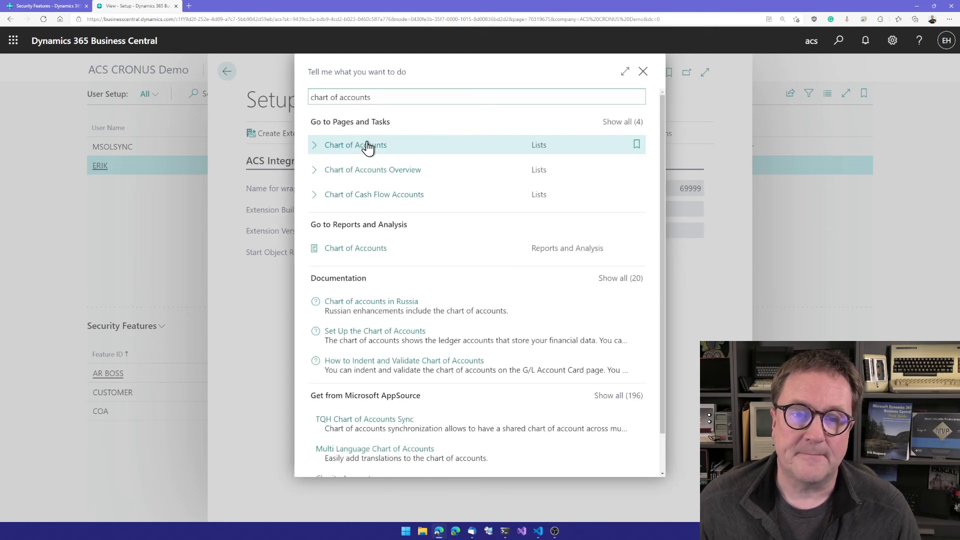
{"action": "left_click", "coordinate": [367, 143]}
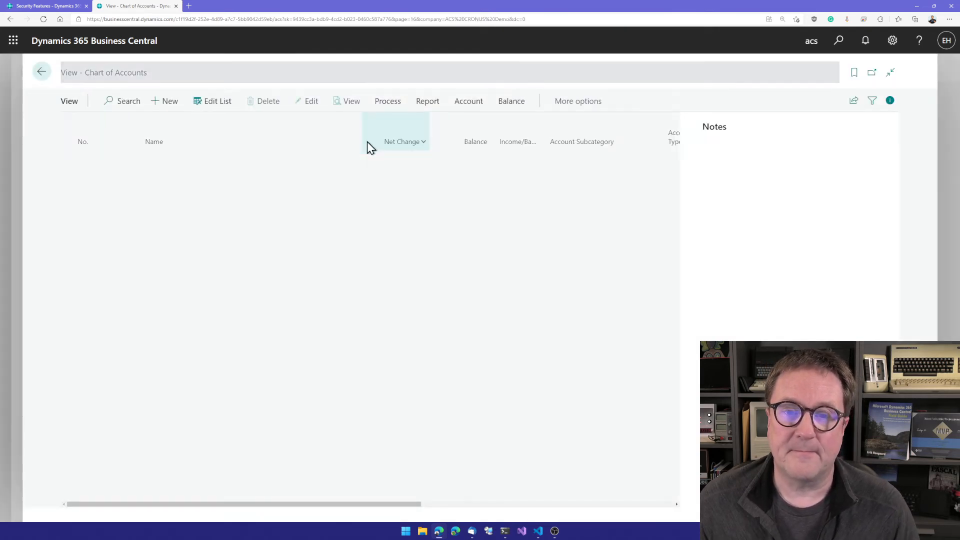